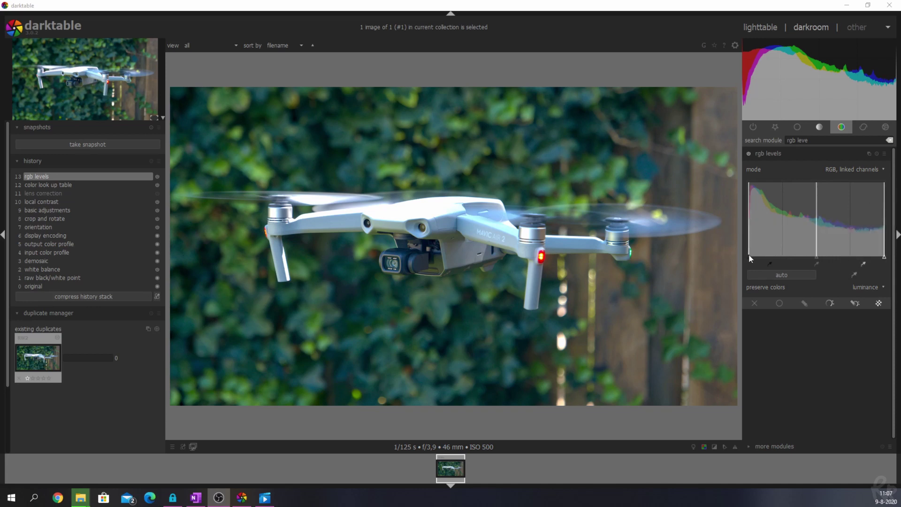
# Step: Experiment with the rgb levels black, grey and white point handles on the drone photo
pyautogui.moveTo(817, 255)
pyautogui.mouseDown()
pyautogui.moveTo(787, 255)
pyautogui.moveTo(840, 257)
pyautogui.moveTo(817, 258)
pyautogui.mouseUp()
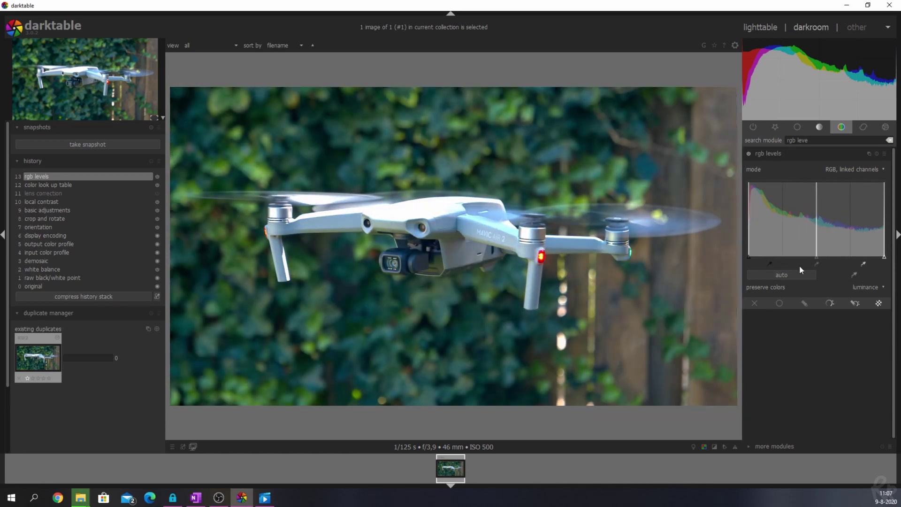
pyautogui.moveTo(750, 256); pyautogui.dragTo(753, 260)
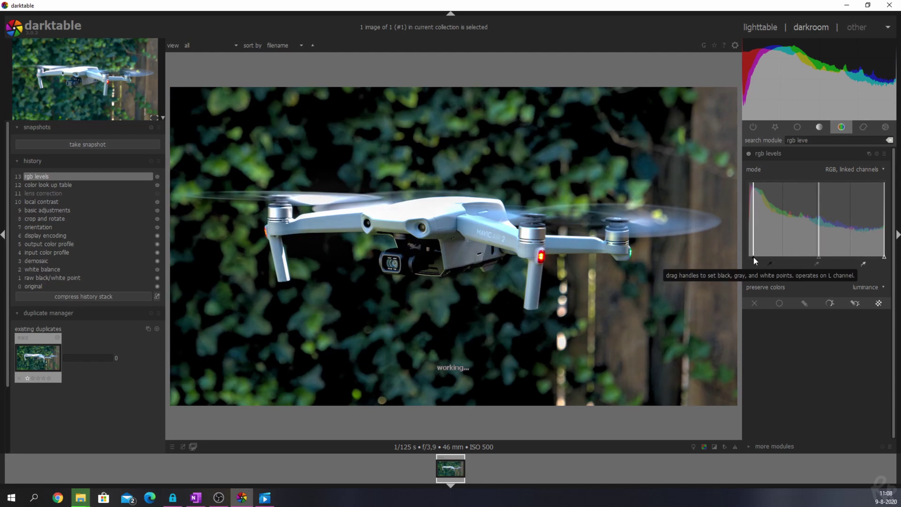
pyautogui.doubleClick(754, 256)
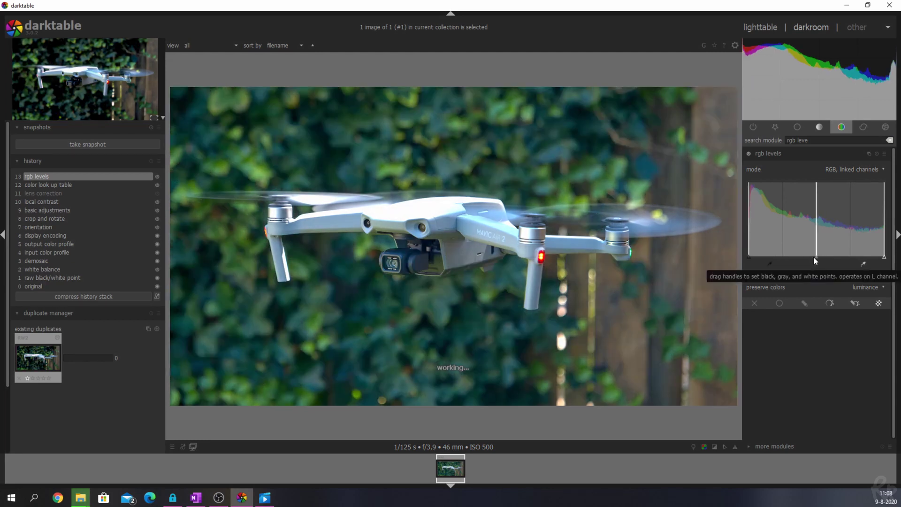
pyautogui.moveTo(817, 258)
pyautogui.mouseDown()
pyautogui.moveTo(802, 258)
pyautogui.moveTo(813, 257)
pyautogui.mouseUp()
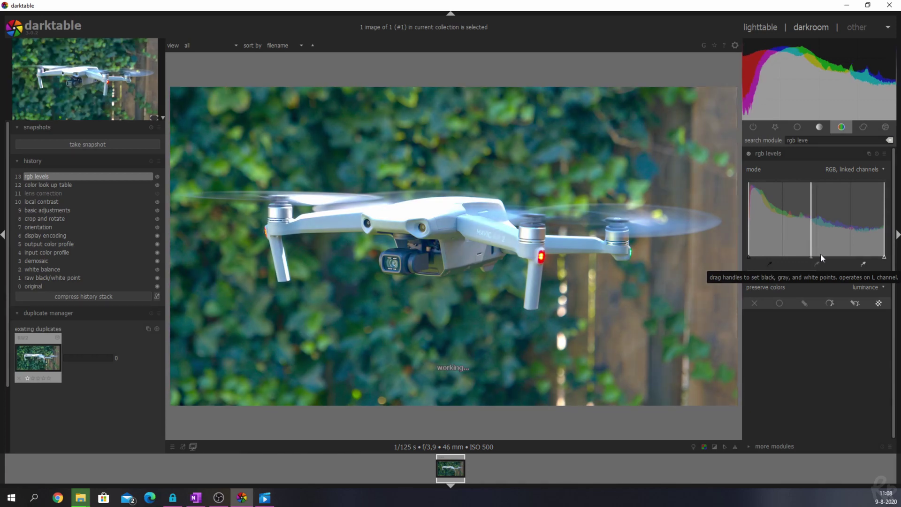
pyautogui.click(828, 258)
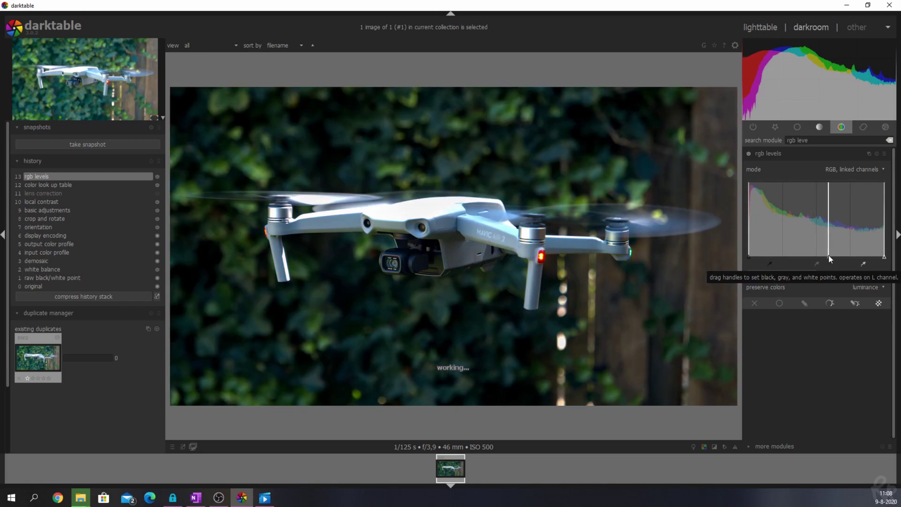
pyautogui.scroll(-5, 826, 256)
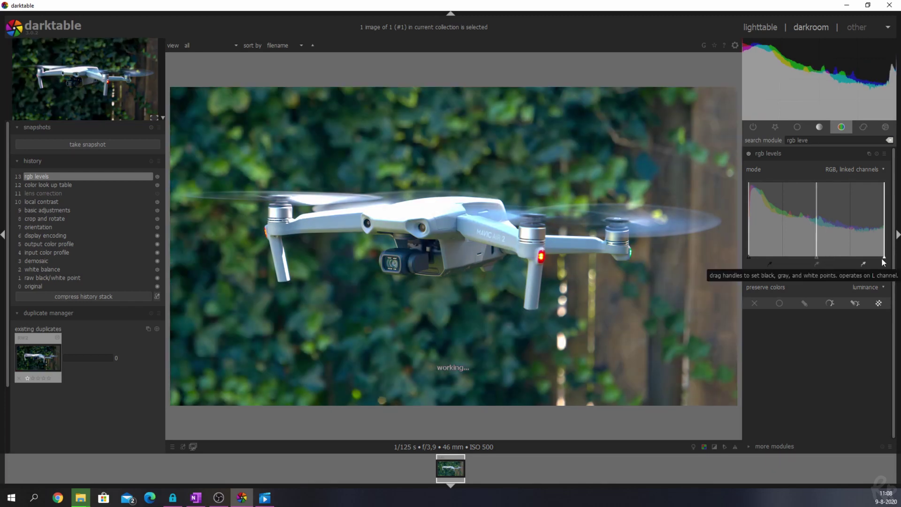
pyautogui.moveTo(884, 259); pyautogui.dragTo(867, 260)
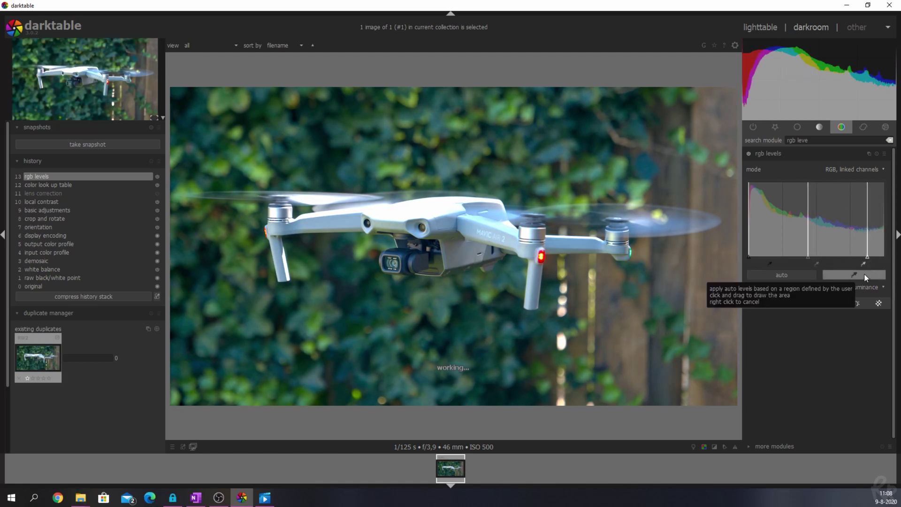
pyautogui.moveTo(810, 241); pyautogui.dragTo(824, 241)
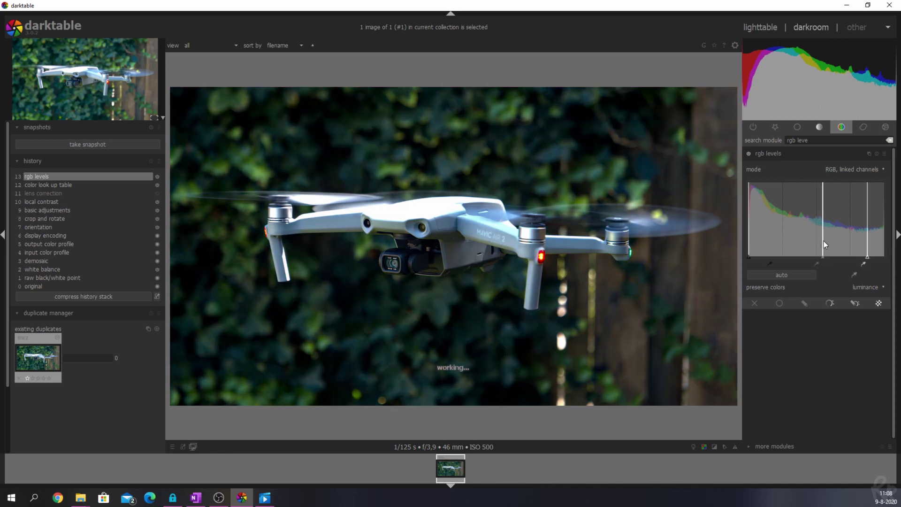
# Step: Reset rgb levels and sample the drone's dark camera lens as the black point
pyautogui.click(877, 154)
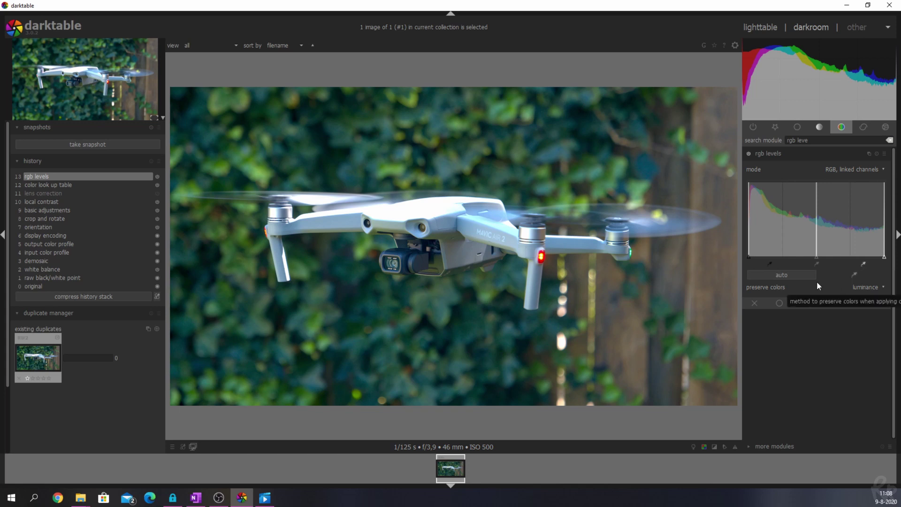
pyautogui.click(770, 263)
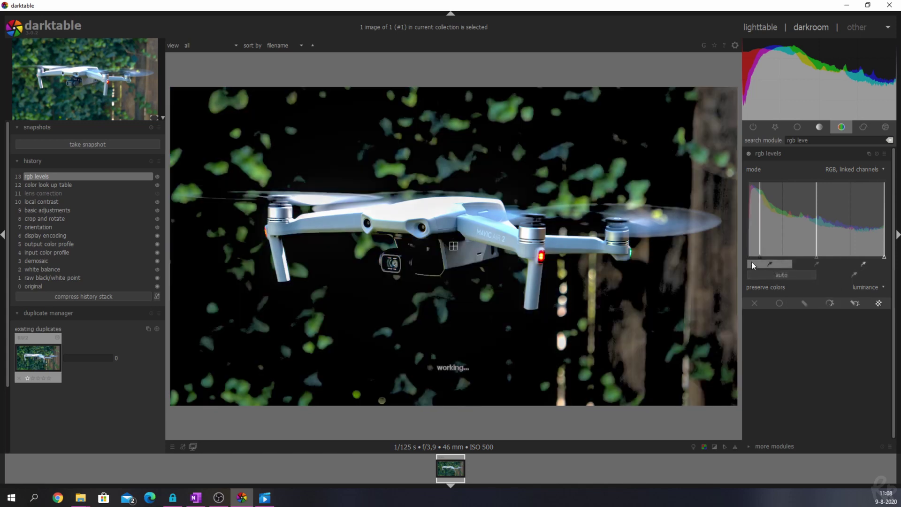
pyautogui.click(406, 261)
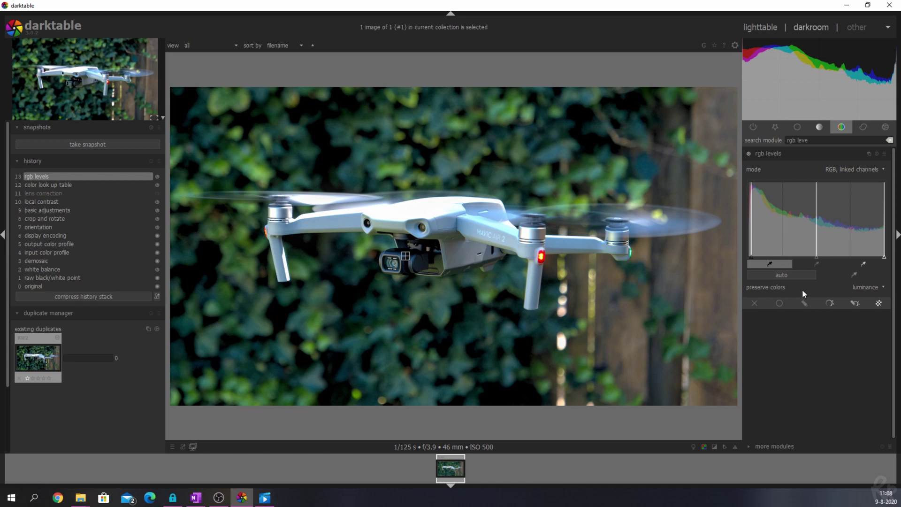
# Step: Keep luminance colour preservation and nudge the grey point slightly lower
pyautogui.click(874, 292)
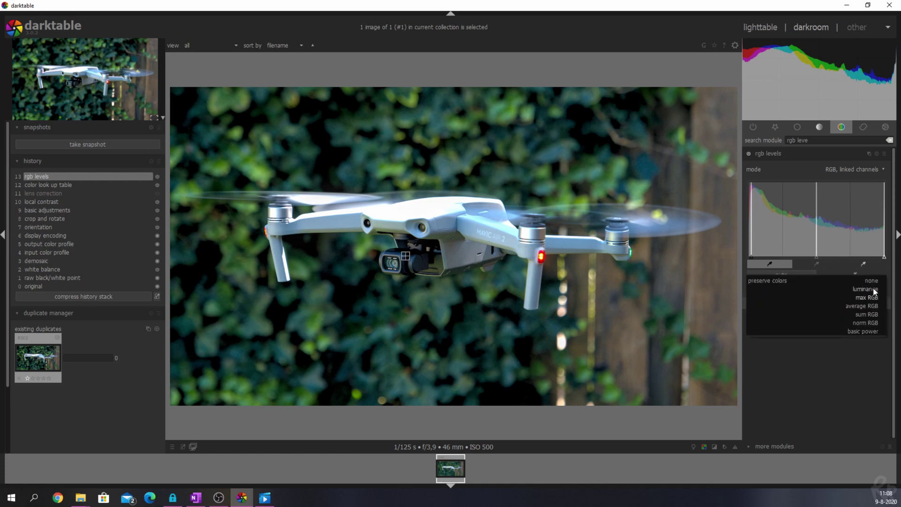
pyautogui.click(873, 290)
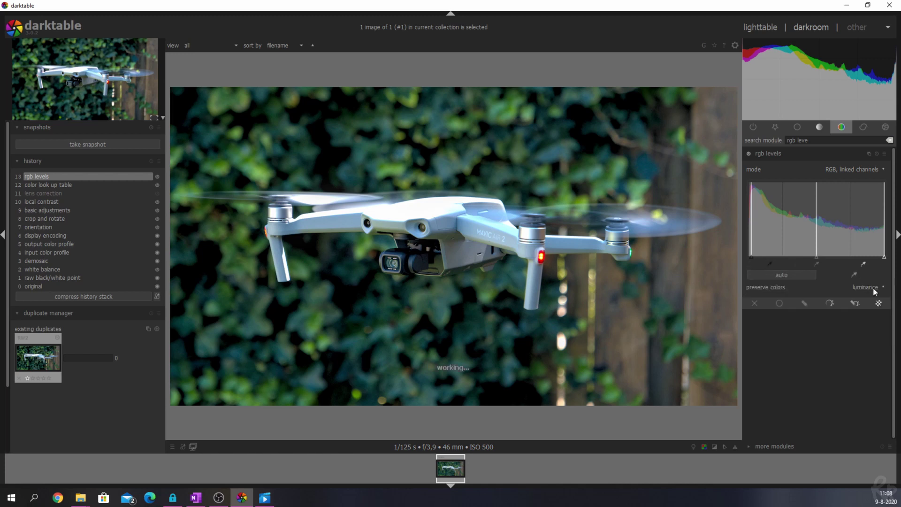
pyautogui.moveTo(816, 256); pyautogui.dragTo(812, 256)
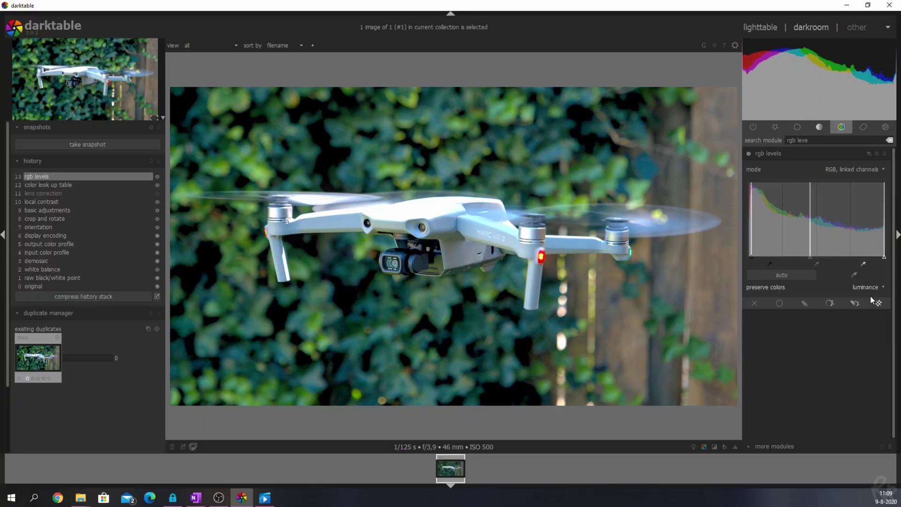
# Step: Try average RGB, sum RGB, norm RGB and basic power preservation, then return to luminance
pyautogui.click(871, 295)
pyautogui.click(870, 297)
pyautogui.click(869, 289)
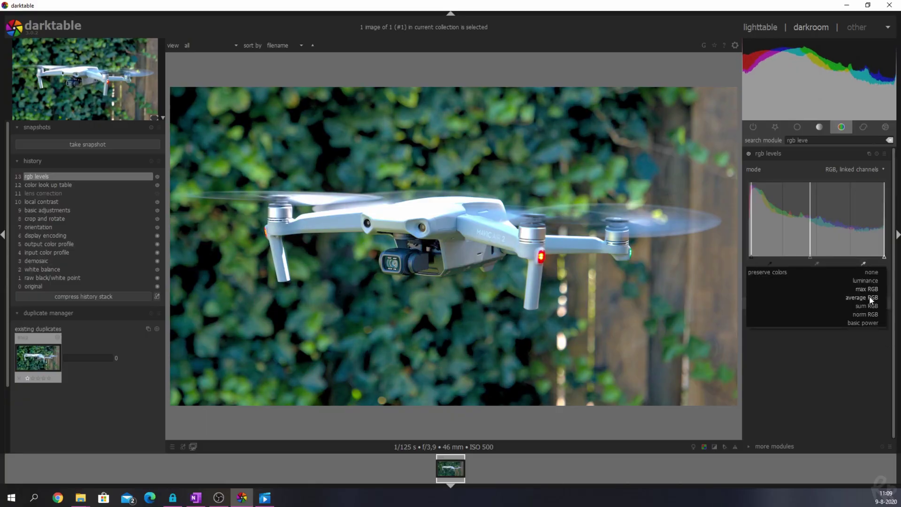
pyautogui.click(870, 296)
pyautogui.click(868, 286)
pyautogui.click(870, 298)
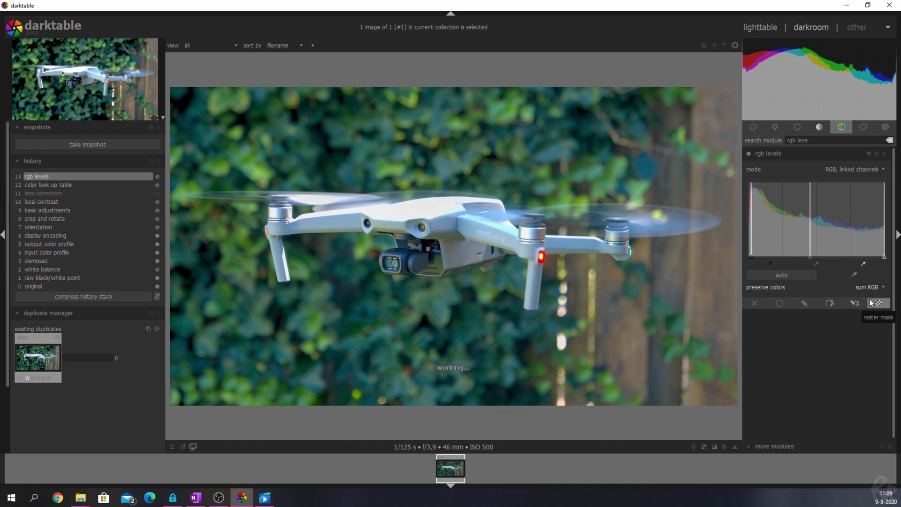
pyautogui.click(868, 288)
pyautogui.click(868, 295)
pyautogui.click(869, 295)
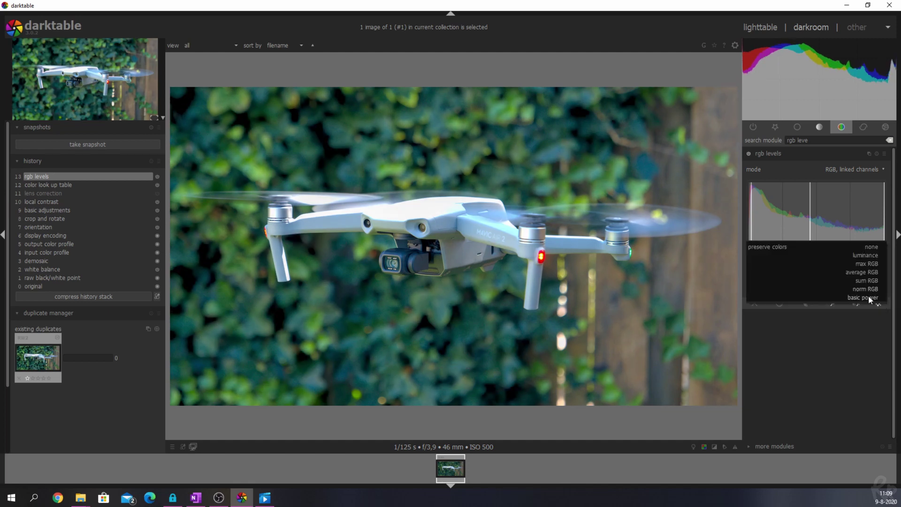
pyautogui.click(869, 295)
pyautogui.click(867, 287)
pyautogui.click(870, 244)
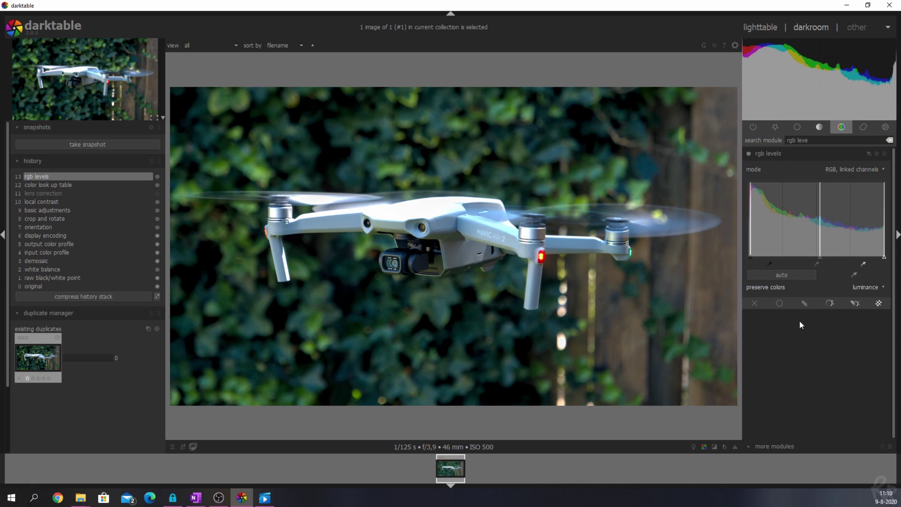
# Step: Try uniform blending at 11% then 93% opacity, then reset the rgb levels module
pyautogui.click(778, 302)
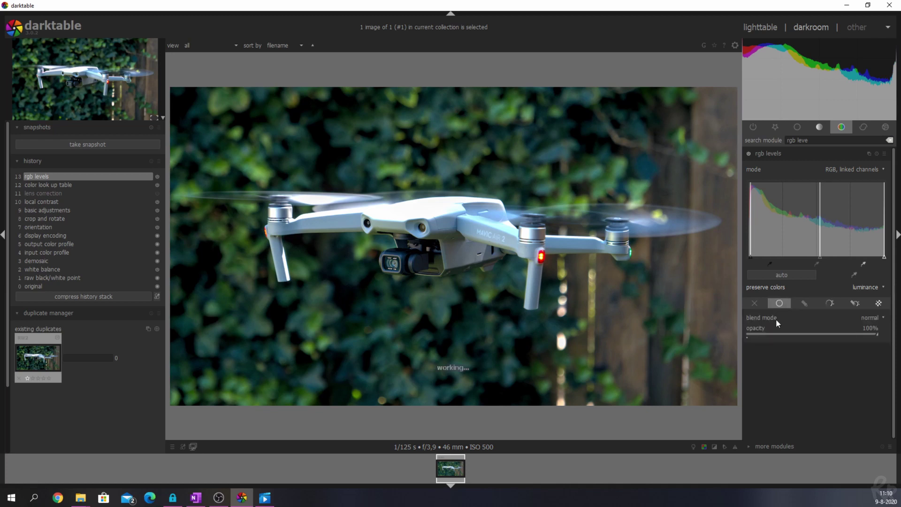
pyautogui.moveTo(878, 333); pyautogui.dragTo(762, 336)
pyautogui.moveTo(833, 337)
pyautogui.mouseDown()
pyautogui.moveTo(743, 336)
pyautogui.moveTo(893, 347)
pyautogui.mouseUp()
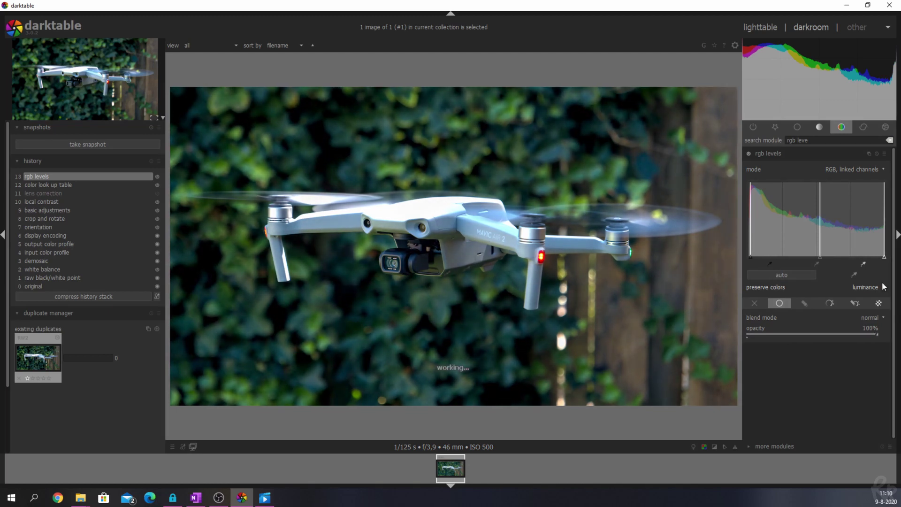
pyautogui.click(877, 153)
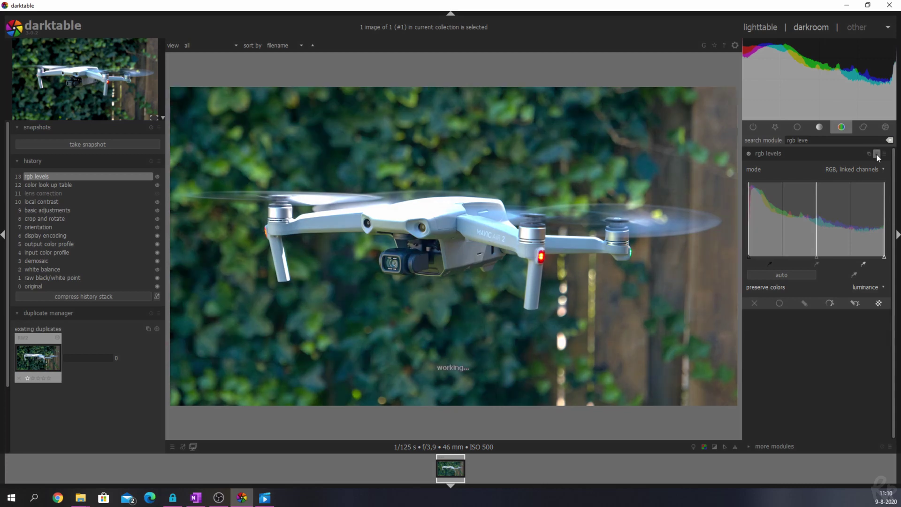
pyautogui.click(864, 168)
# Step: Switch to RGB, independent channels and try raising the red black point, then reset it
pyautogui.click(834, 181)
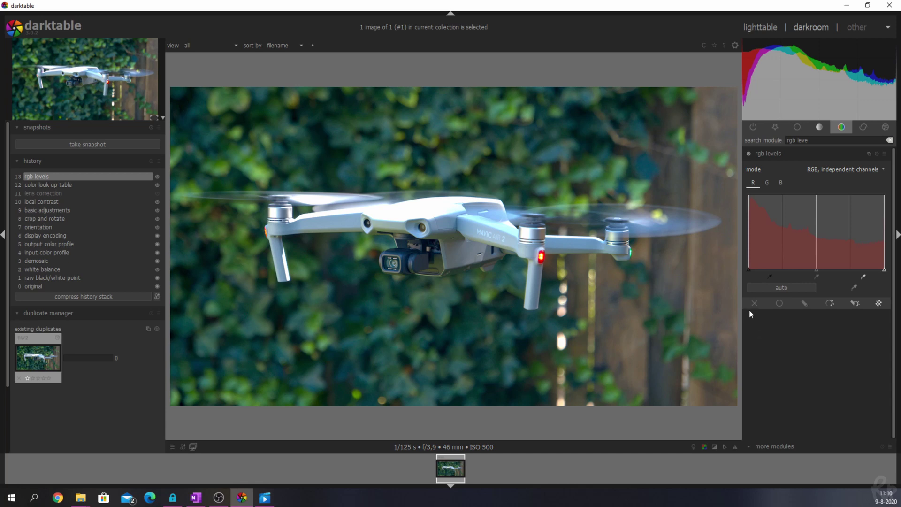
pyautogui.moveTo(750, 270); pyautogui.dragTo(758, 270)
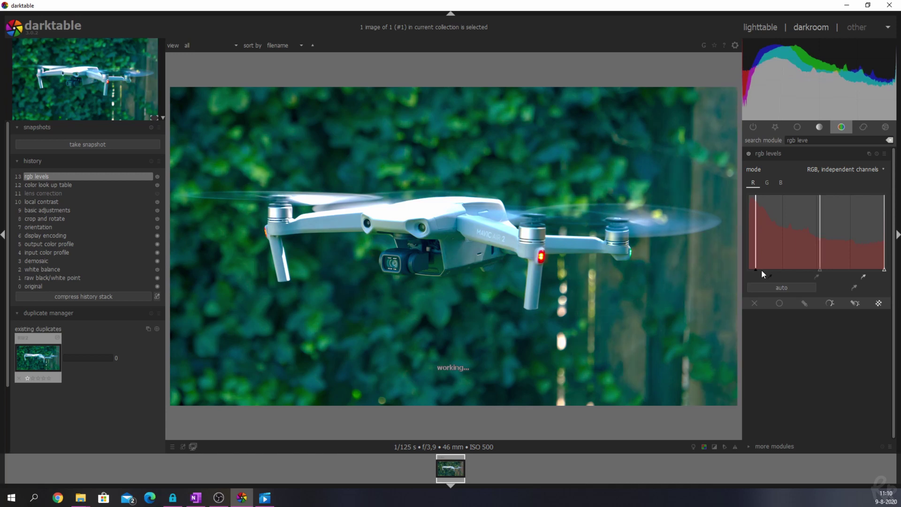
pyautogui.moveTo(755, 270); pyautogui.dragTo(759, 272)
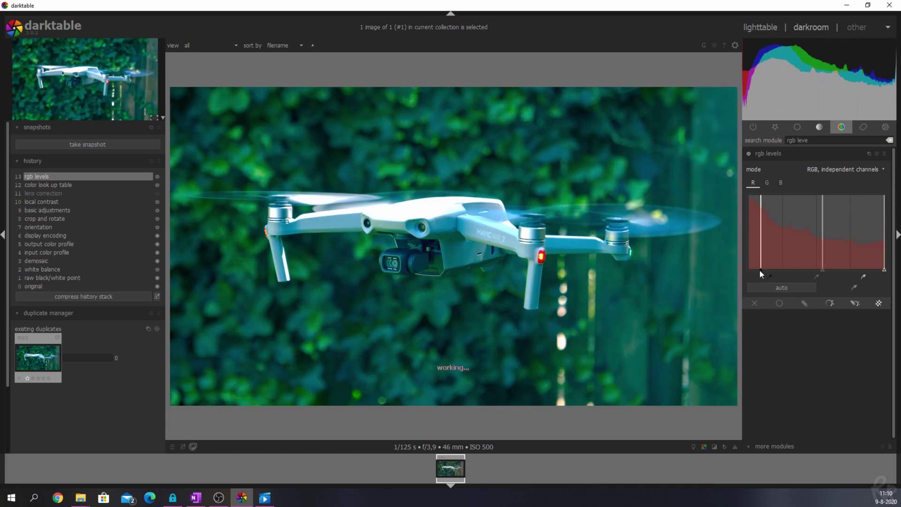
pyautogui.doubleClick(760, 270)
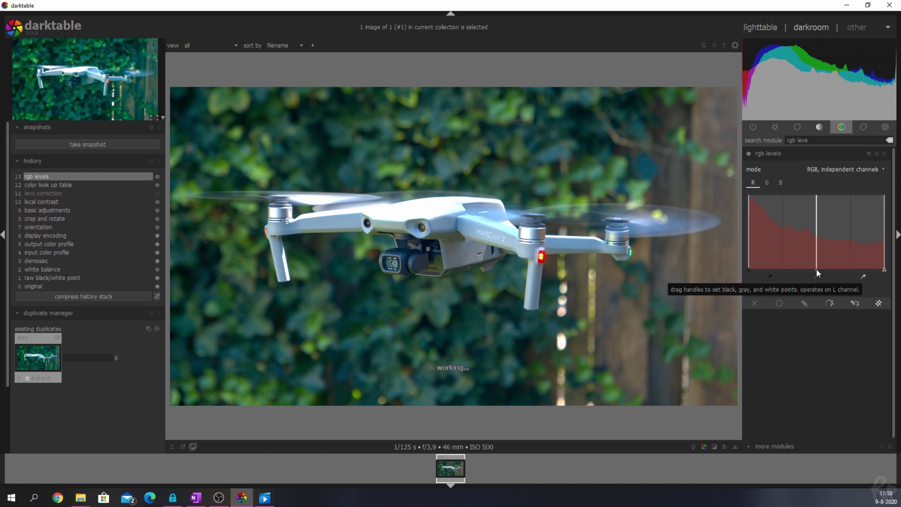
# Step: Shift the red channel's grey point and lower its white point slightly
pyautogui.moveTo(817, 270)
pyautogui.mouseDown()
pyautogui.moveTo(805, 269)
pyautogui.moveTo(830, 275)
pyautogui.moveTo(802, 269)
pyautogui.moveTo(827, 269)
pyautogui.mouseUp()
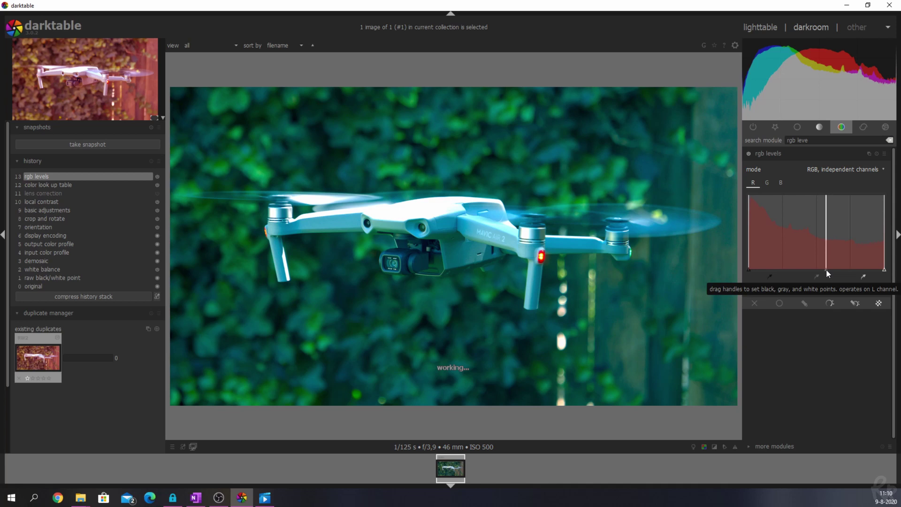
pyautogui.scroll(-2, 826, 270)
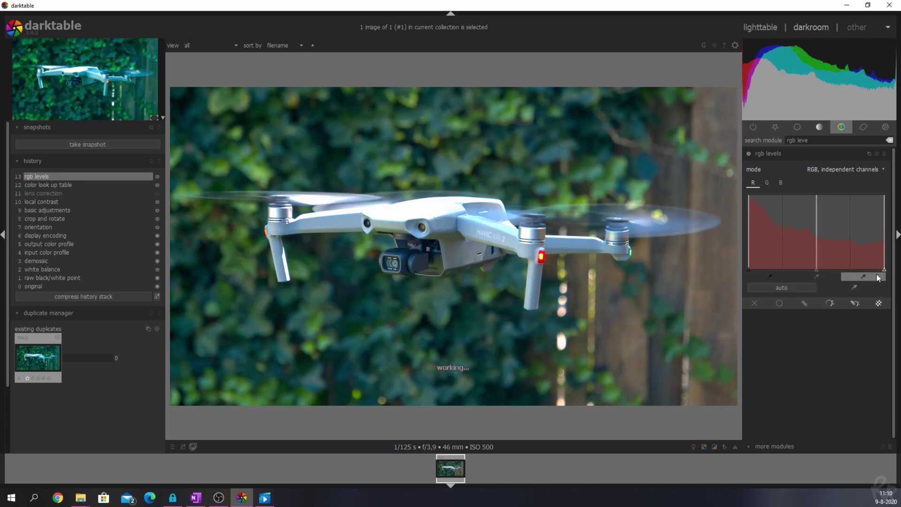
pyautogui.moveTo(884, 270); pyautogui.dragTo(868, 270)
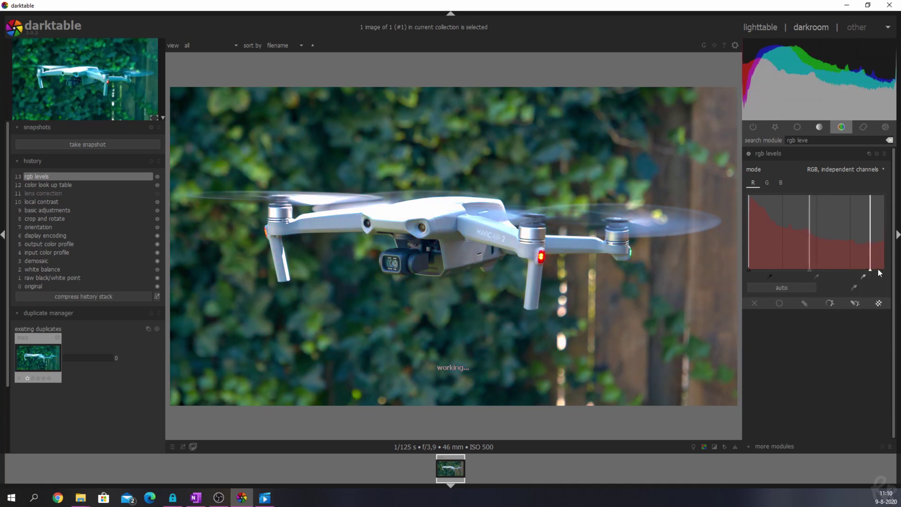